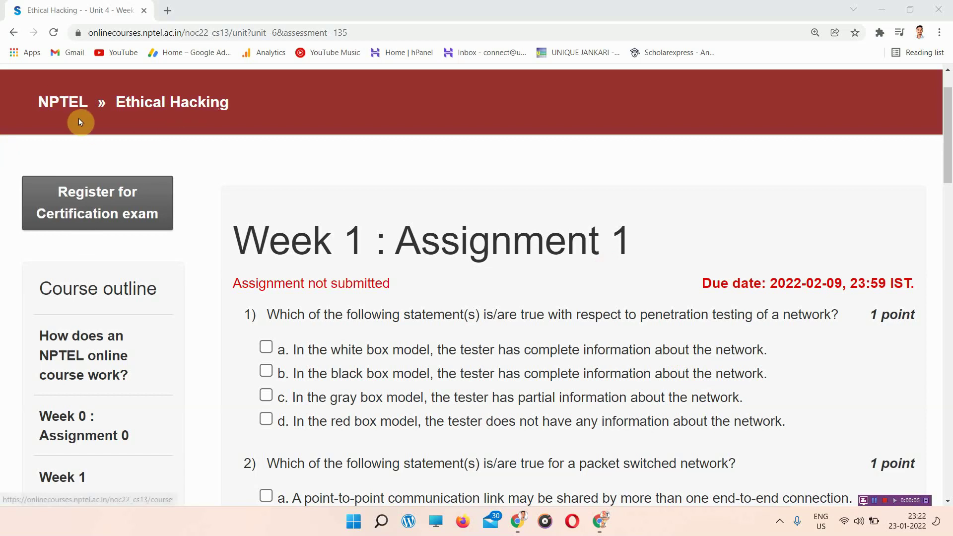
# Highlight the Ethical Hacking course name and assignment heading while reading them.
pyautogui.moveTo(105, 120); pyautogui.dragTo(258, 130)
pyautogui.click(258, 131)
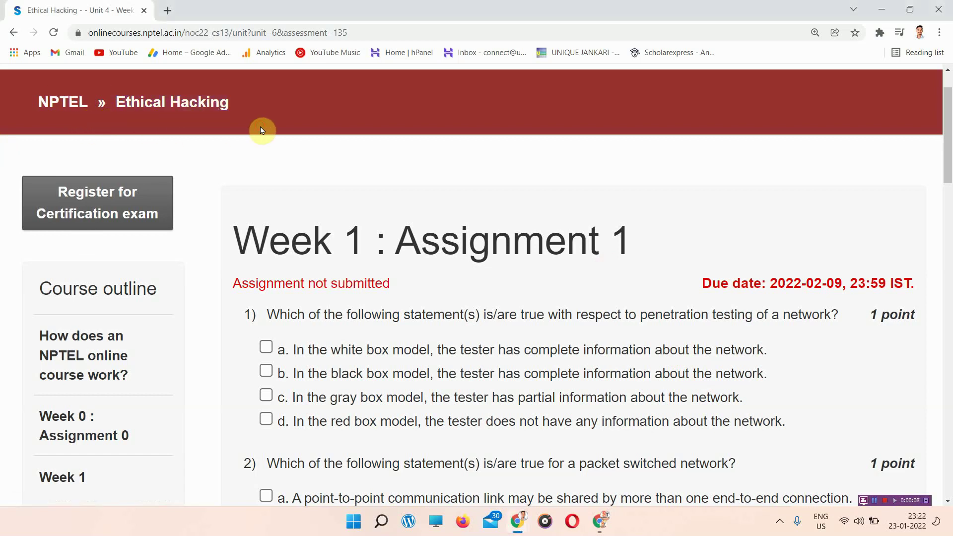
pyautogui.moveTo(100, 128); pyautogui.dragTo(258, 138)
pyautogui.click(260, 136)
pyautogui.moveTo(268, 240); pyautogui.dragTo(527, 219)
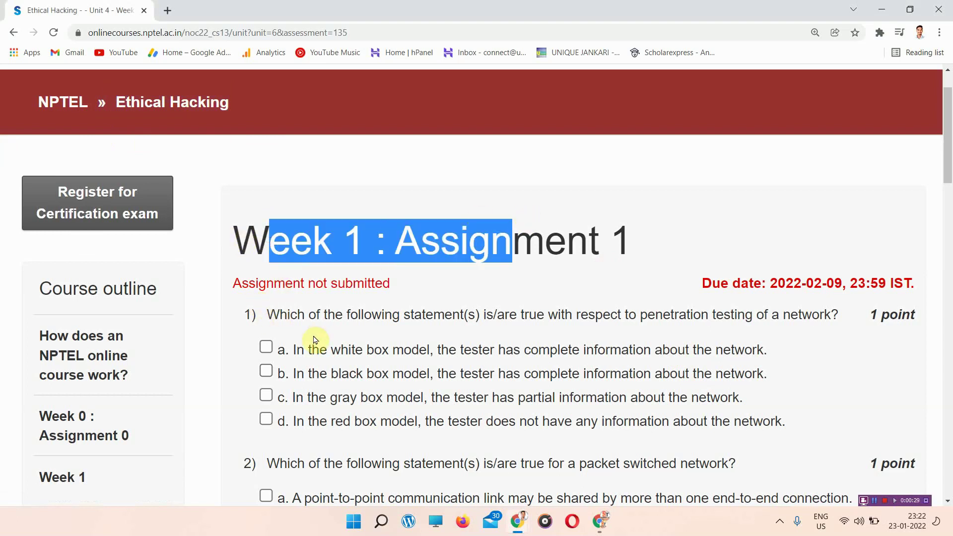
pyautogui.click(290, 319)
# Tick options a and c for question 1.
pyautogui.moveTo(286, 315); pyautogui.dragTo(838, 308)
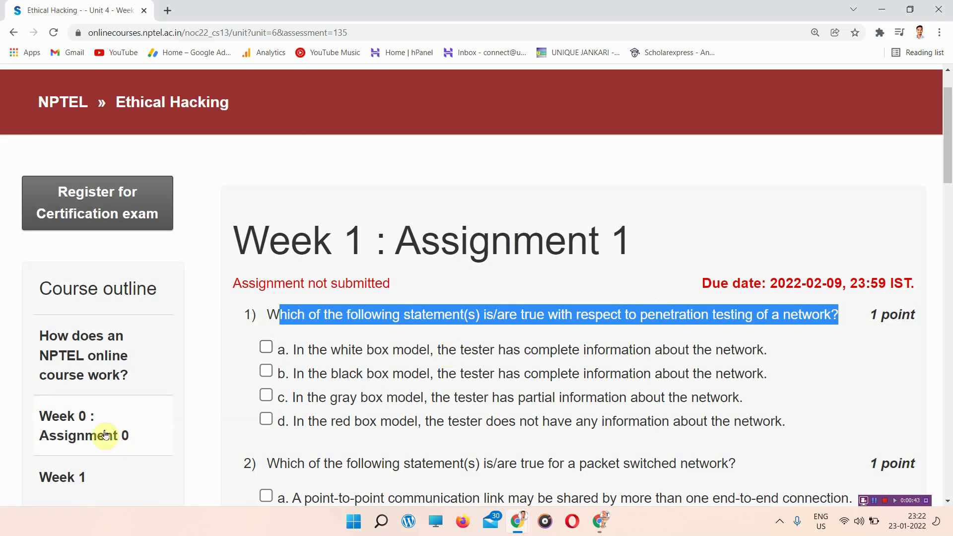
pyautogui.click(215, 392)
pyautogui.click(266, 350)
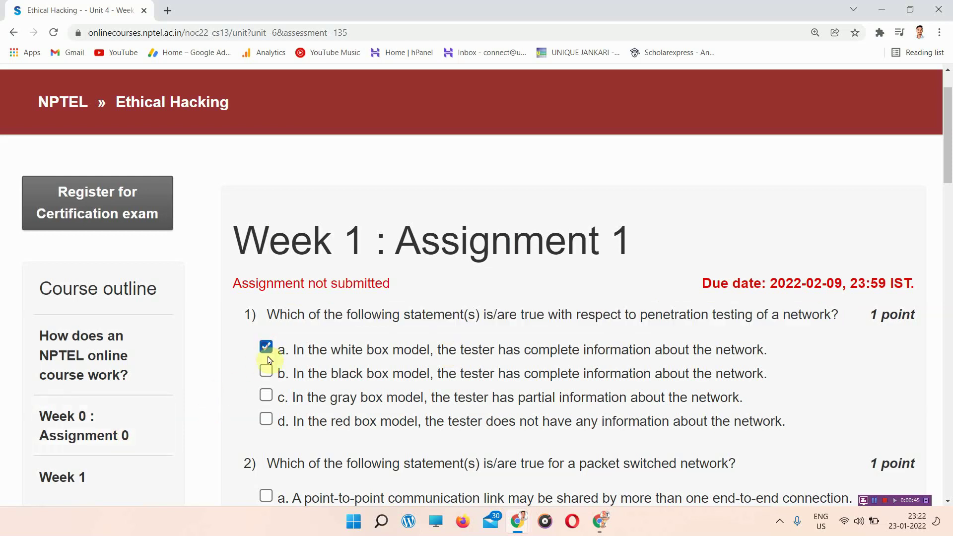
pyautogui.click(266, 395)
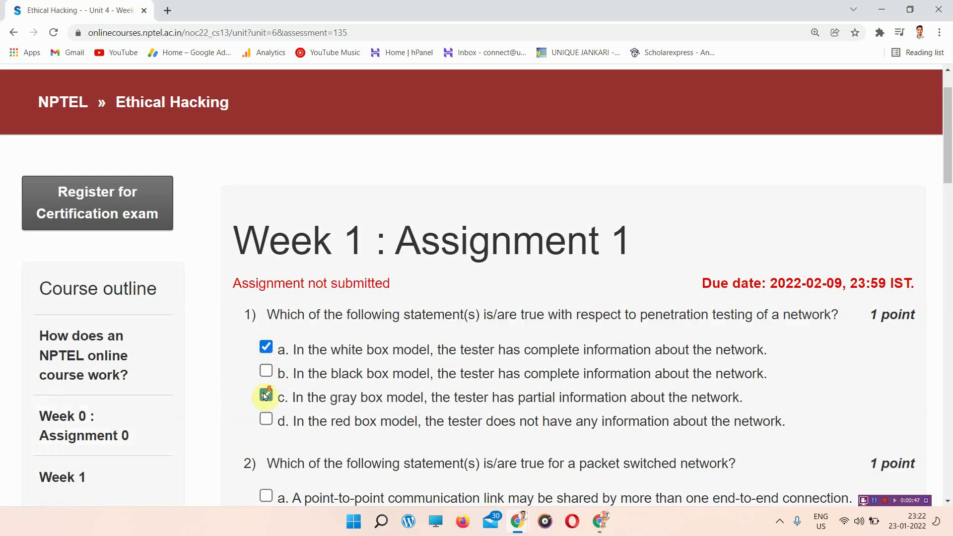
# Tick options a, c and d for question 2.
pyautogui.scroll(-2, 266, 395)
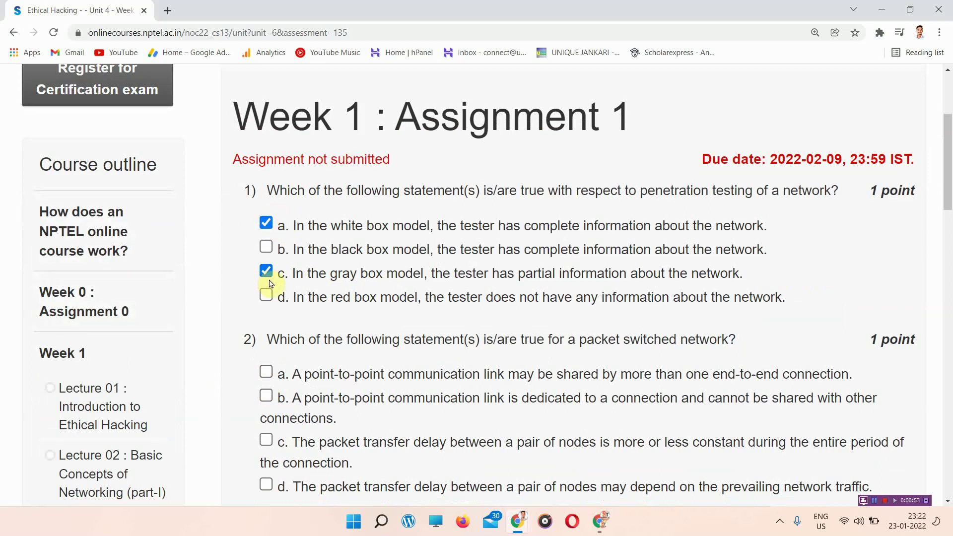
pyautogui.scroll(-2, 253, 283)
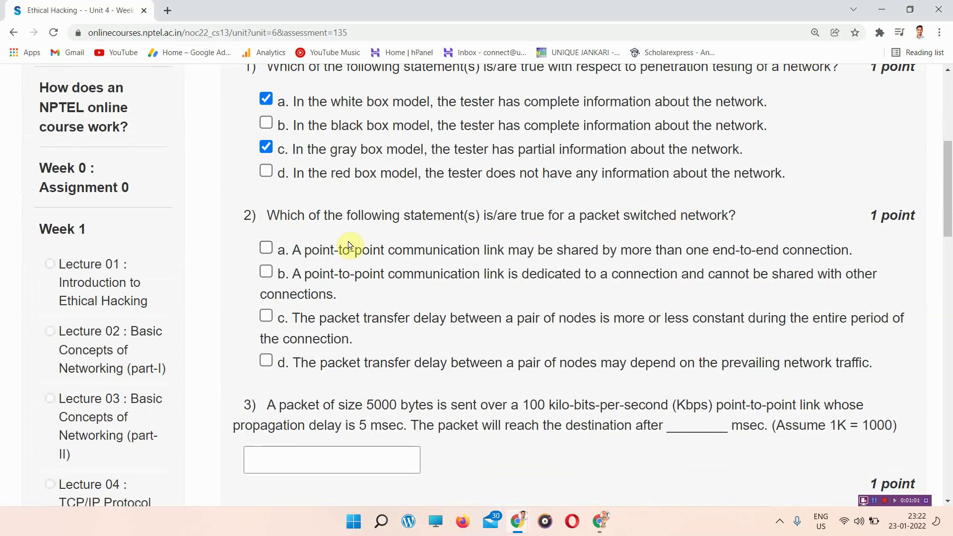
pyautogui.scroll(-1, 348, 243)
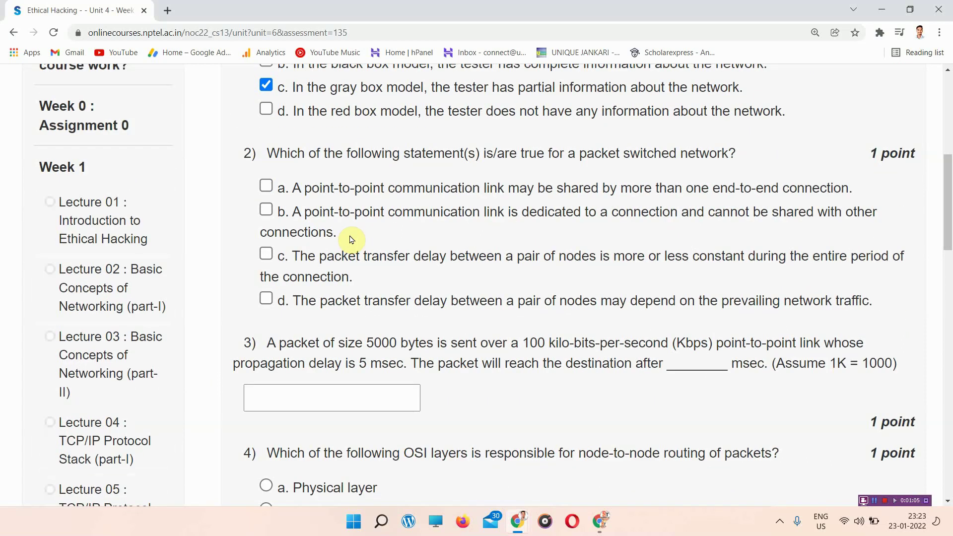
pyautogui.click(266, 186)
pyautogui.click(266, 255)
pyautogui.click(267, 299)
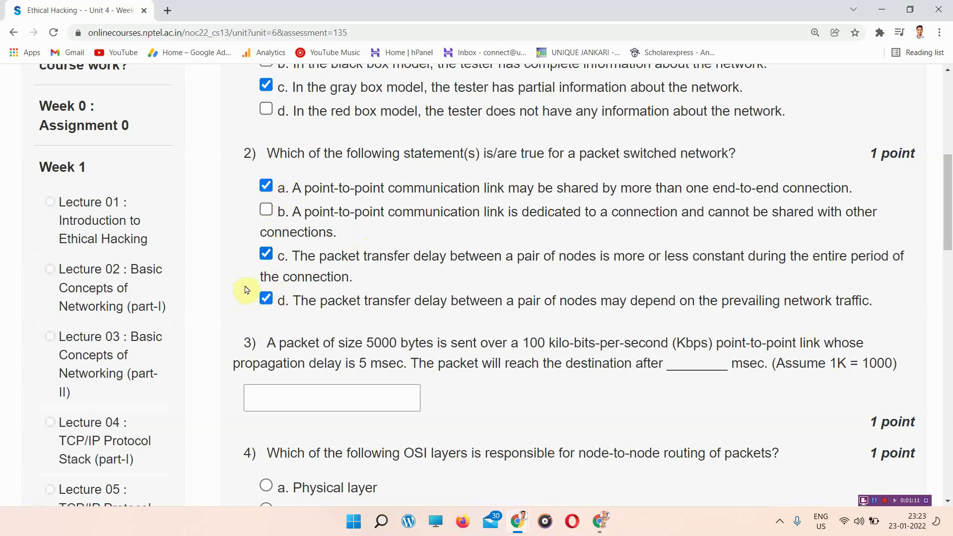
pyautogui.scroll(-1, 243, 325)
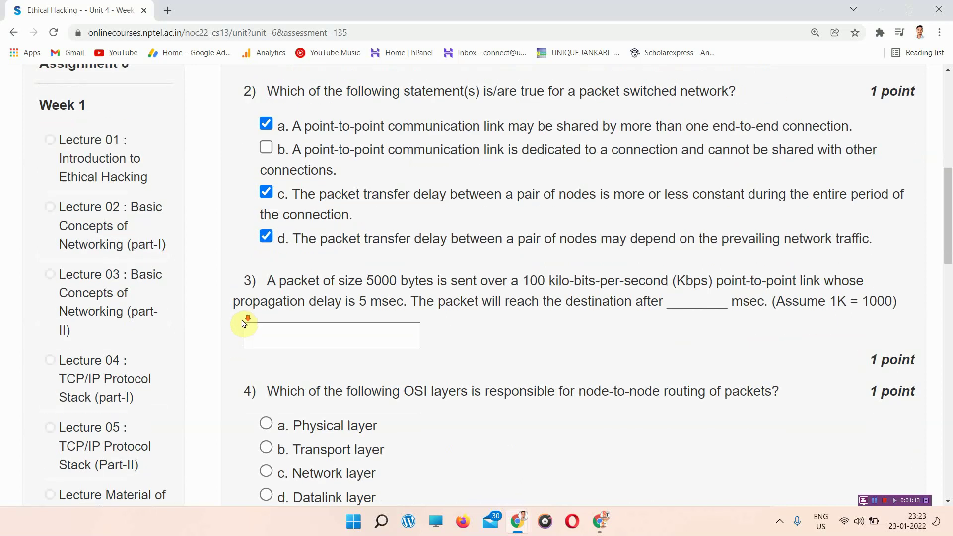
# Enter 405 as question 3's packet delivery time in msec.
pyautogui.moveTo(278, 286); pyautogui.dragTo(849, 295)
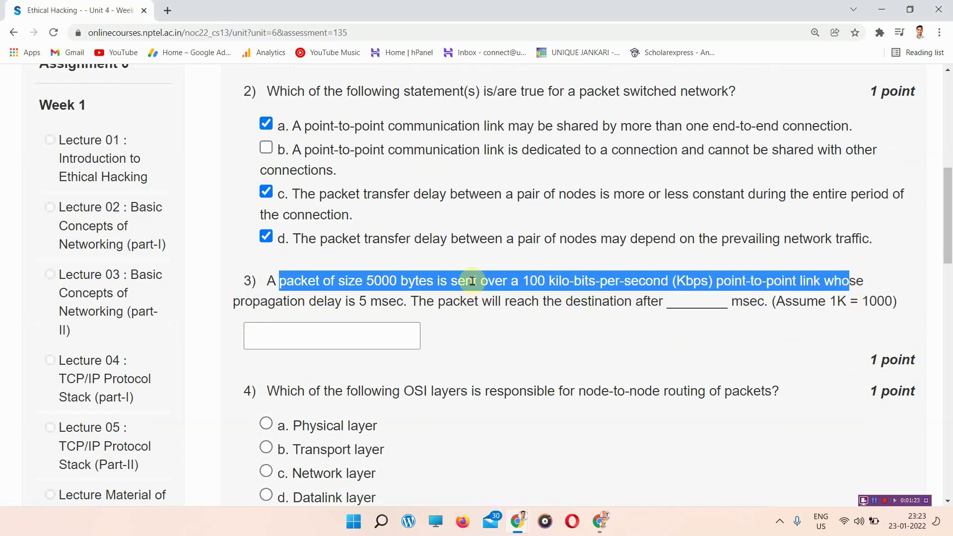
pyautogui.click(291, 300)
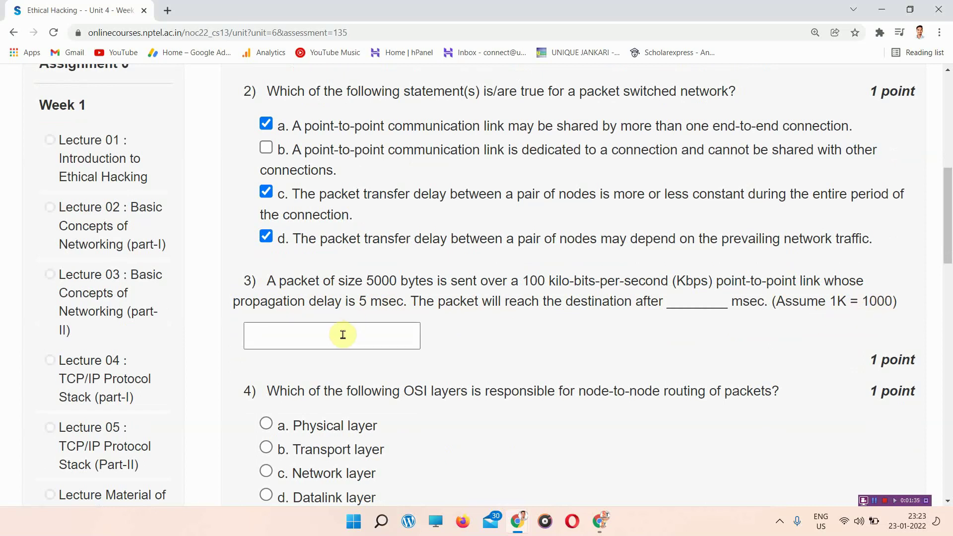
pyautogui.click(321, 331)
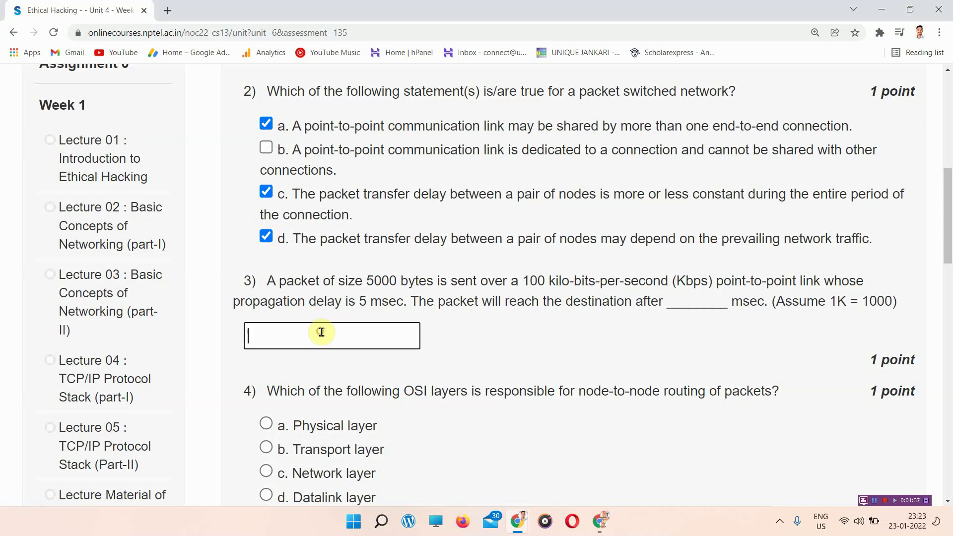
pyautogui.write('405')
pyautogui.scroll(-2, 321, 333)
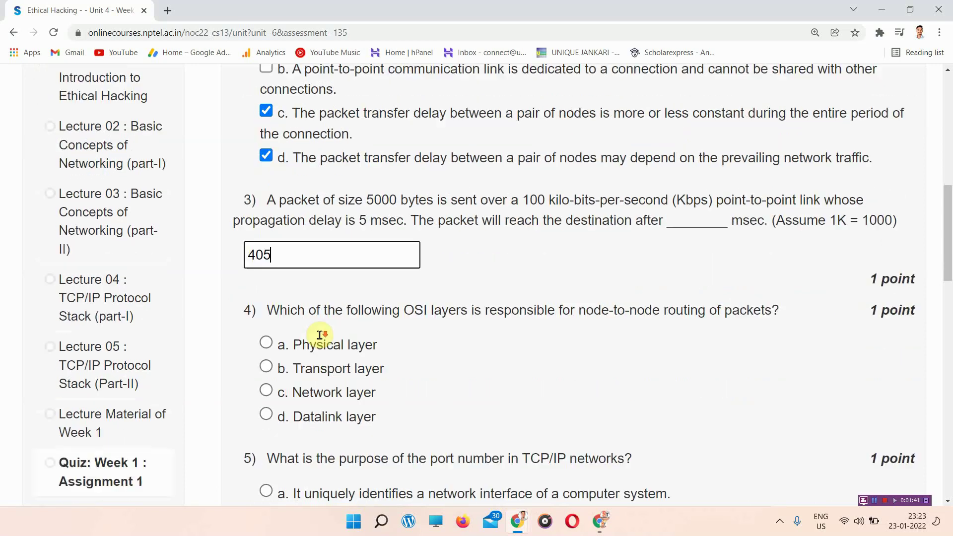
pyautogui.moveTo(267, 264); pyautogui.dragTo(781, 278)
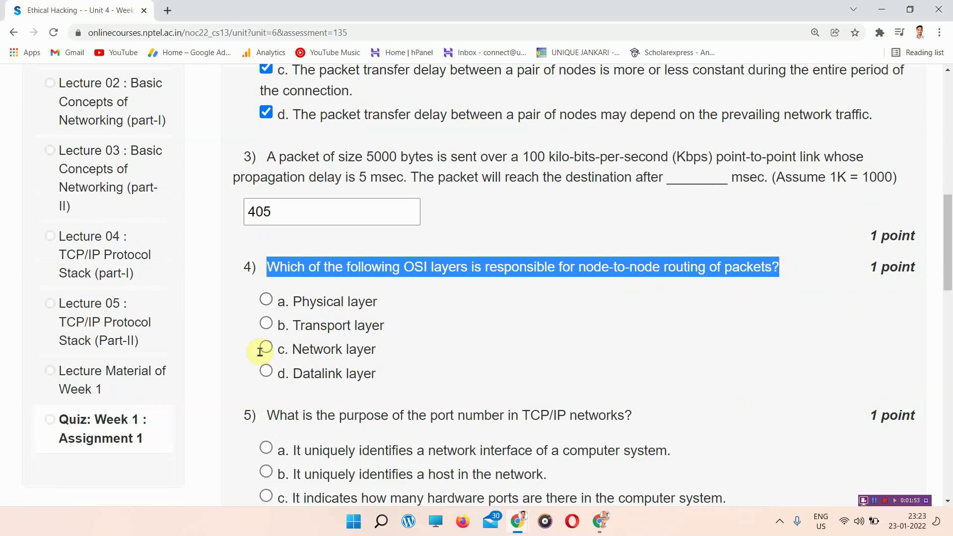
# Answer question 4 with Datalink layer and question 5 with None of these.
pyautogui.click(261, 371)
pyautogui.scroll(-3, 288, 362)
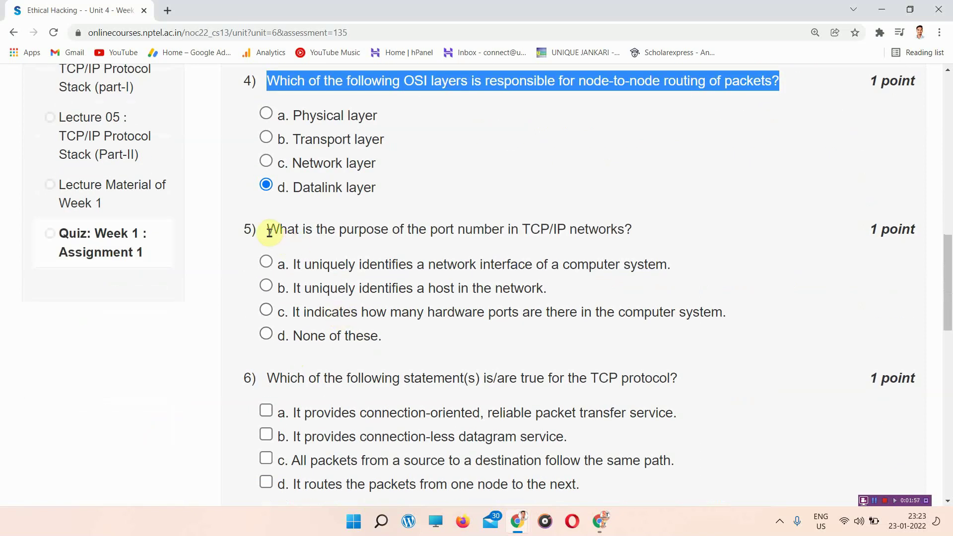
pyautogui.moveTo(269, 233); pyautogui.dragTo(685, 208)
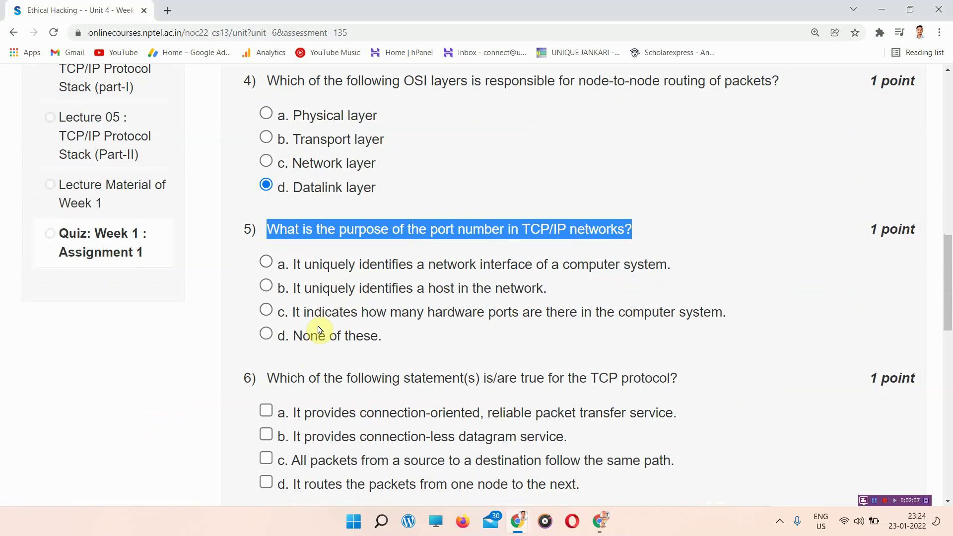
pyautogui.click(266, 334)
# Tick options a and d for question 6.
pyautogui.scroll(-1, 267, 336)
pyautogui.scroll(-2, 268, 333)
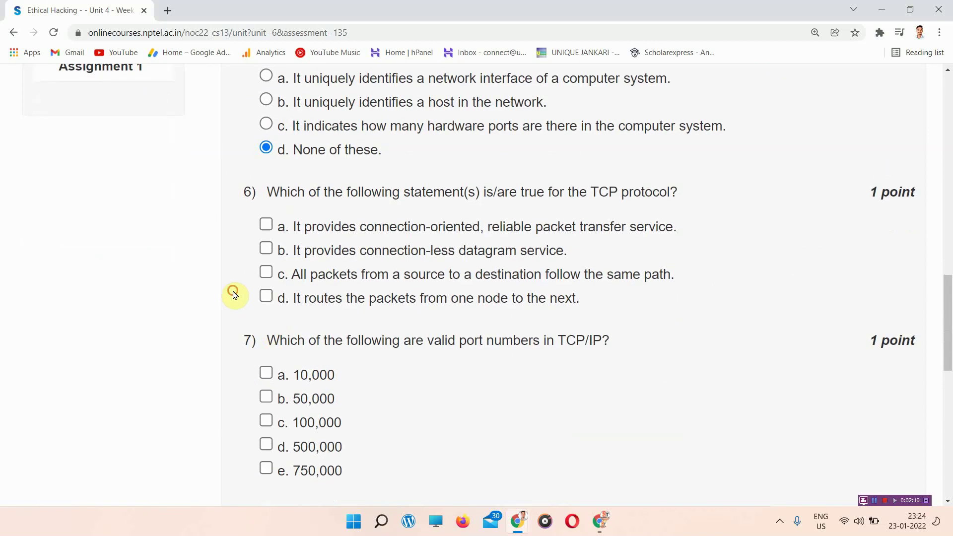
pyautogui.moveTo(271, 192); pyautogui.dragTo(688, 198)
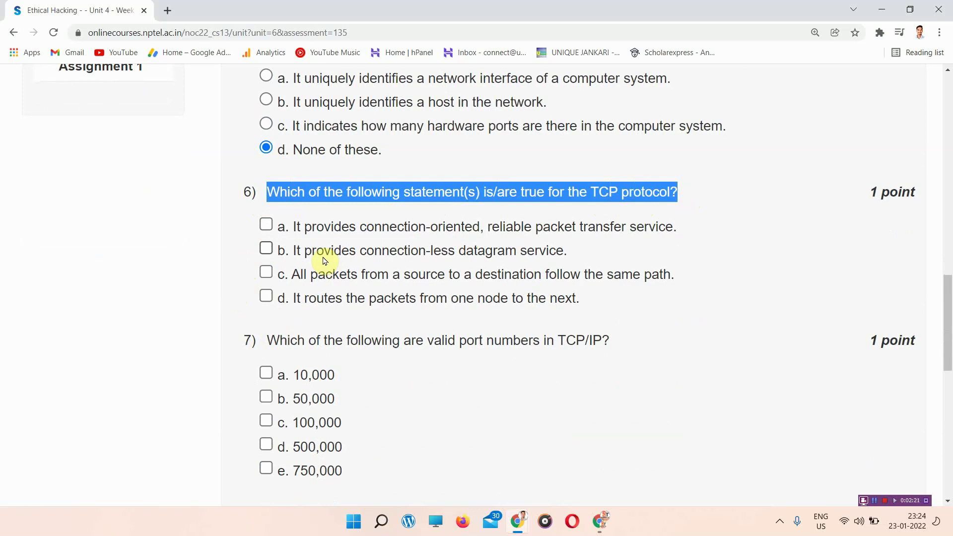
pyautogui.click(268, 224)
pyautogui.click(265, 296)
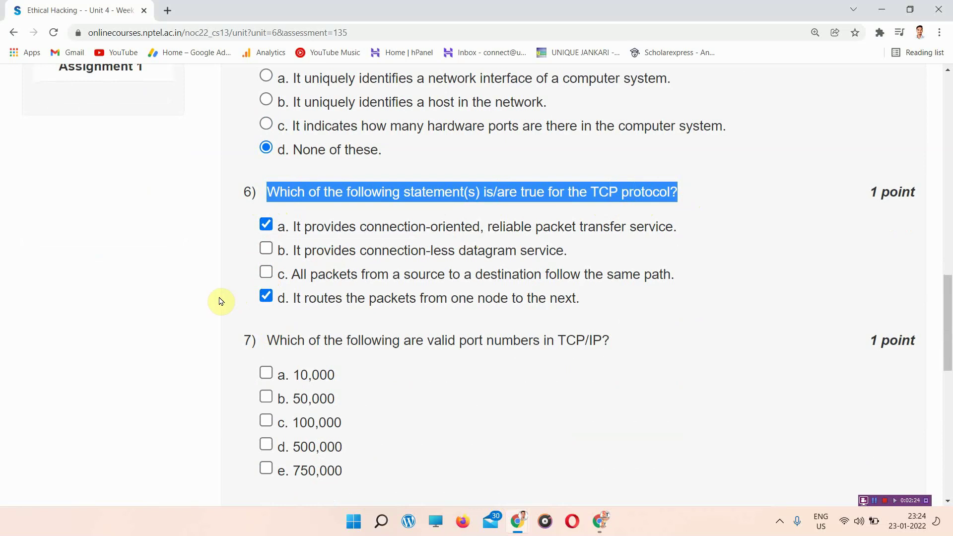
# Tick 10,000 and 50,000 as the valid port numbers for question 7.
pyautogui.scroll(-3, 222, 291)
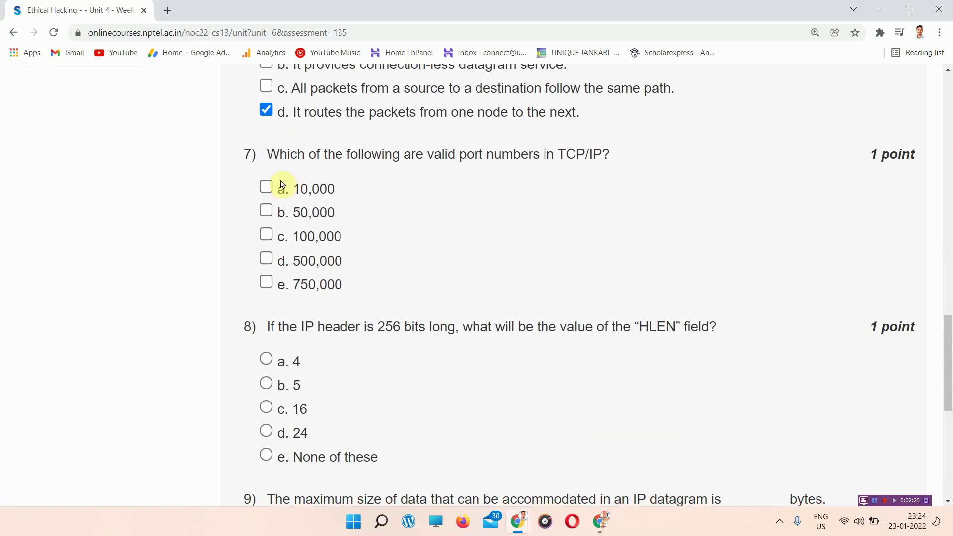
pyautogui.moveTo(270, 165); pyautogui.dragTo(632, 139)
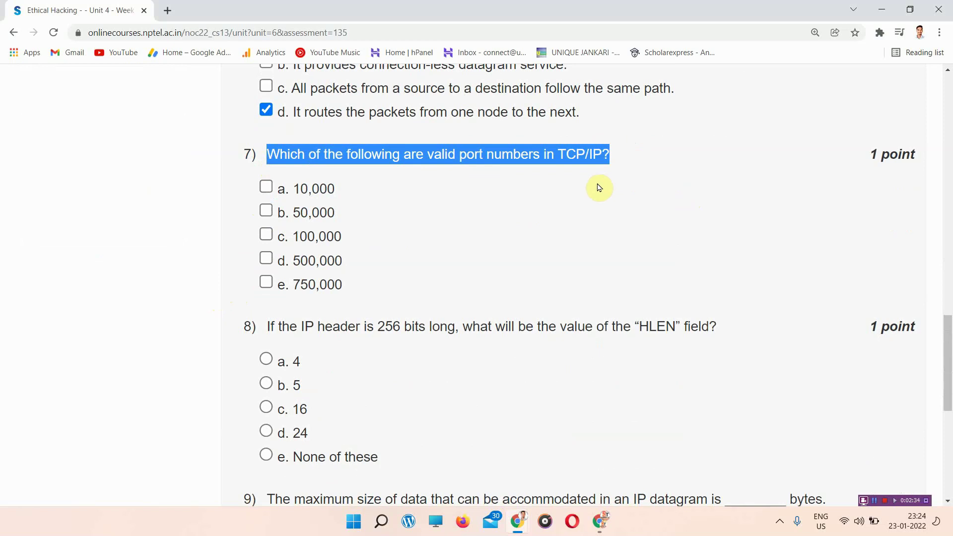
pyautogui.click(273, 193)
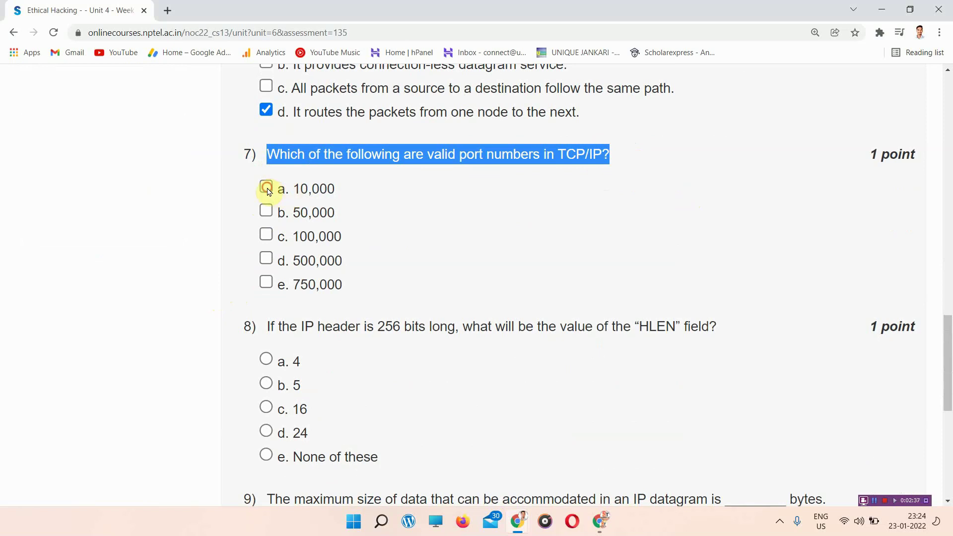
pyautogui.click(267, 223)
pyautogui.click(267, 211)
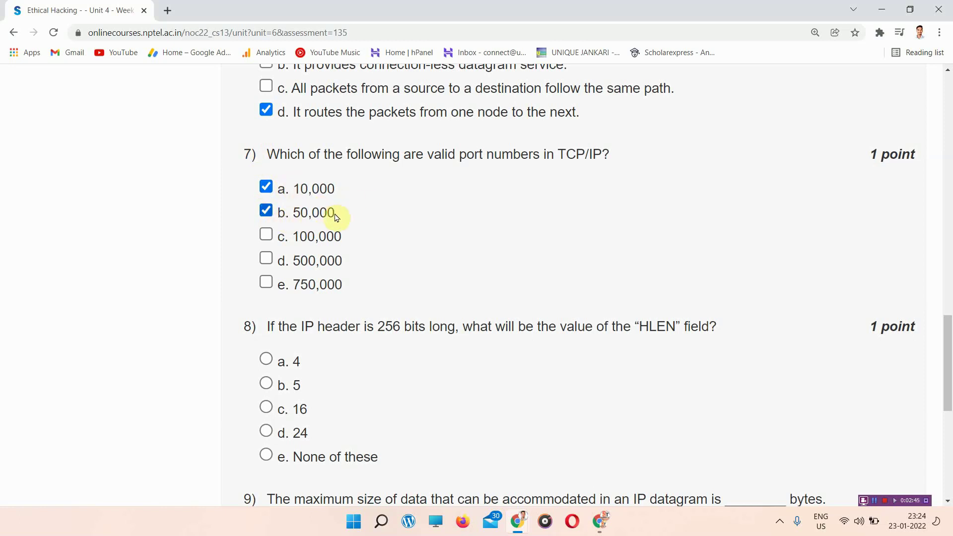
# Choose None of these as question 8's HLEN answer.
pyautogui.scroll(-3, 318, 268)
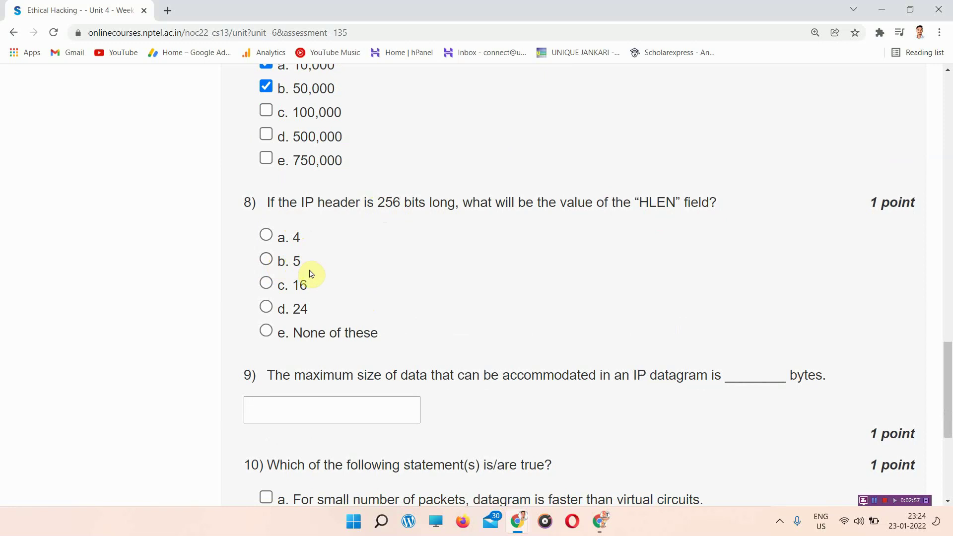
pyautogui.click(272, 334)
pyautogui.scroll(-1, 336, 372)
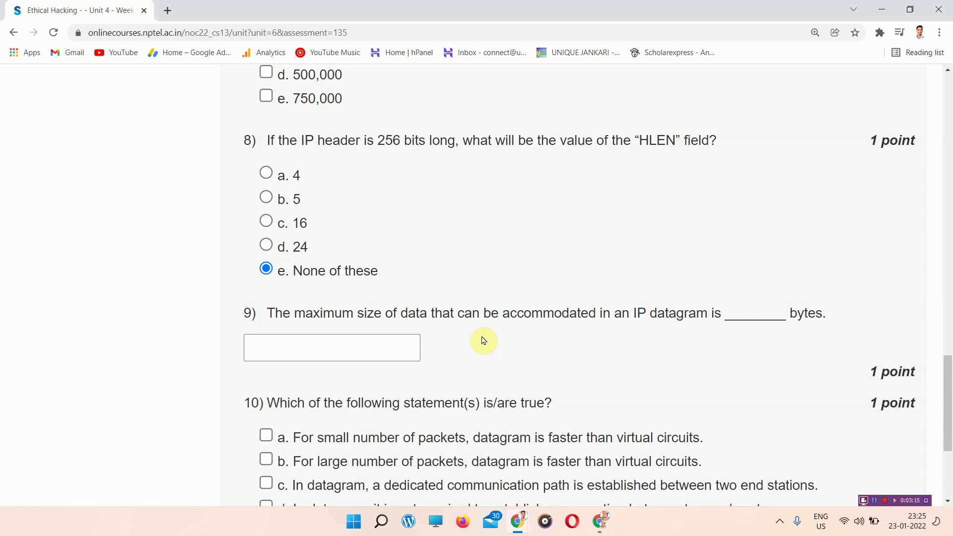
# Tick options a and d for question 10.
pyautogui.scroll(-1, 484, 341)
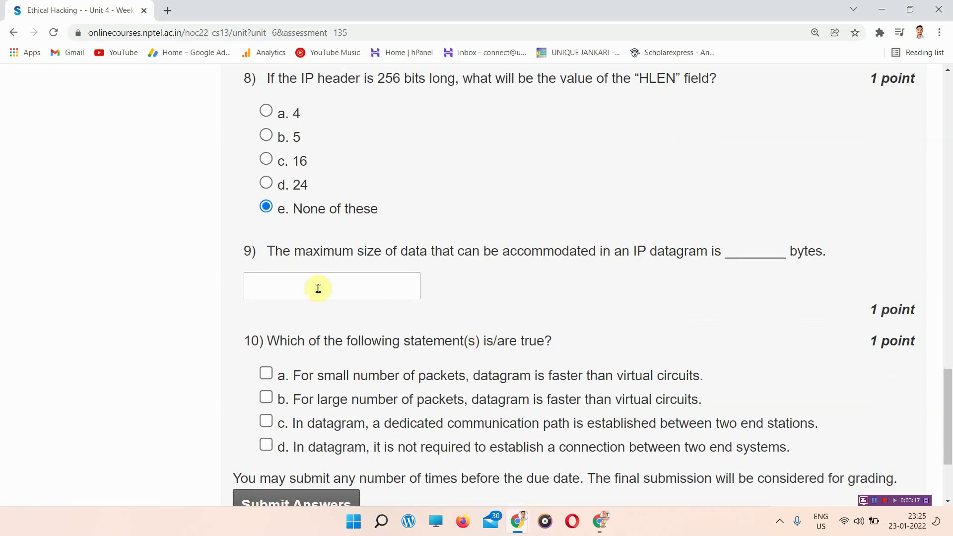
pyautogui.scroll(-1, 448, 286)
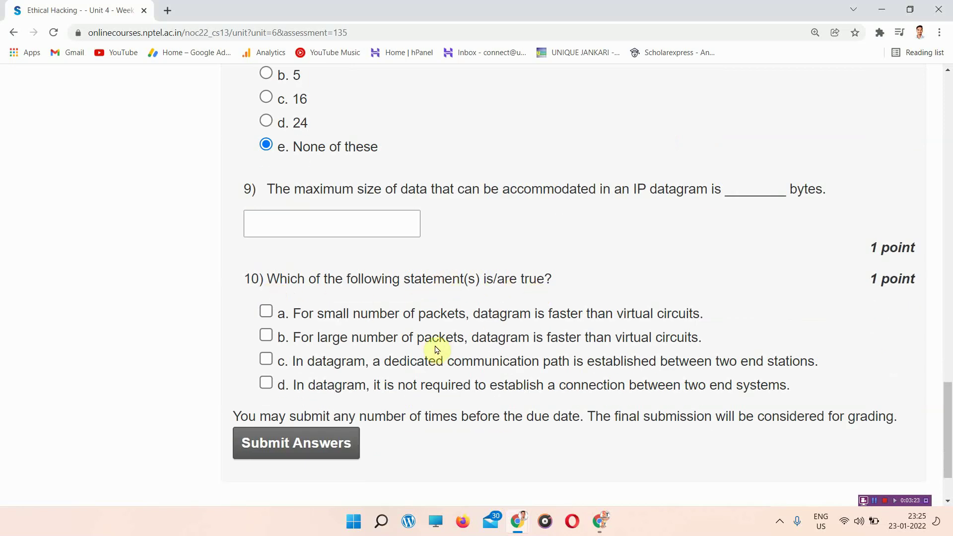
pyautogui.click(266, 311)
pyautogui.click(266, 382)
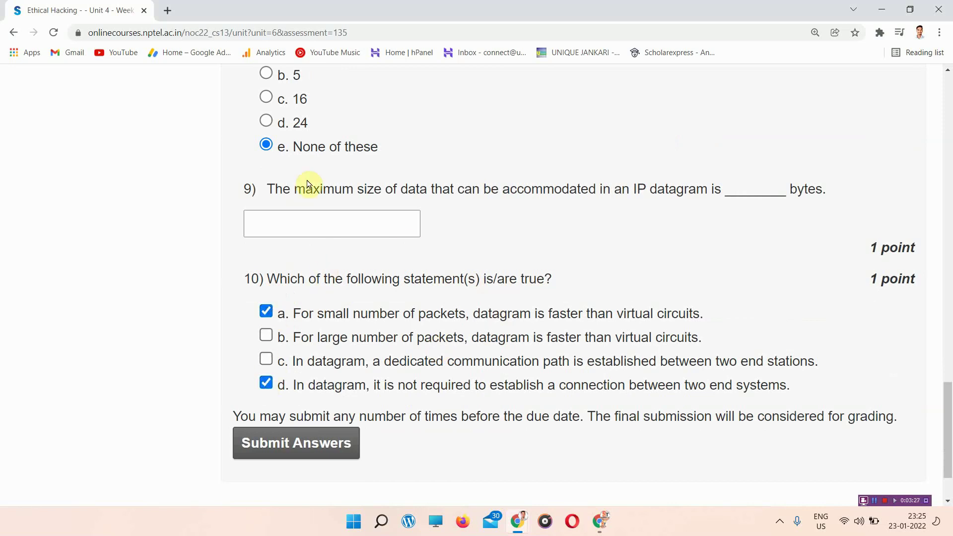